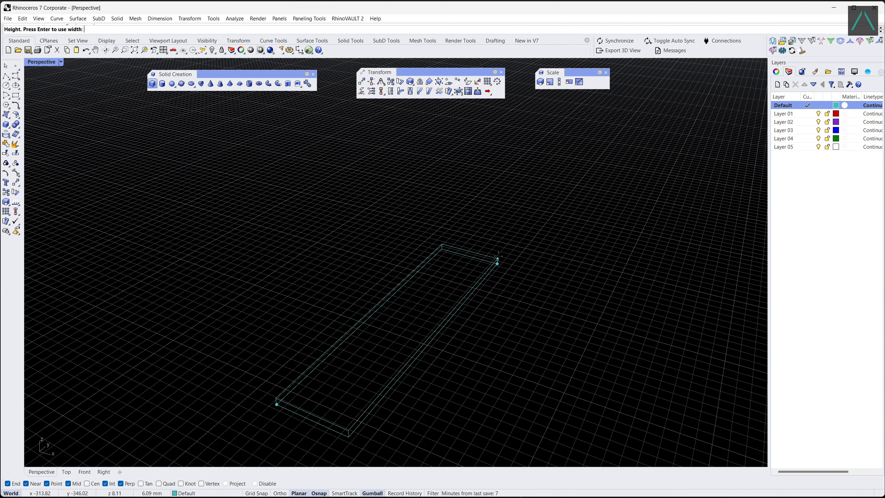
- Finish the box by setting its height freehand, and delete the box
click(519, 168)
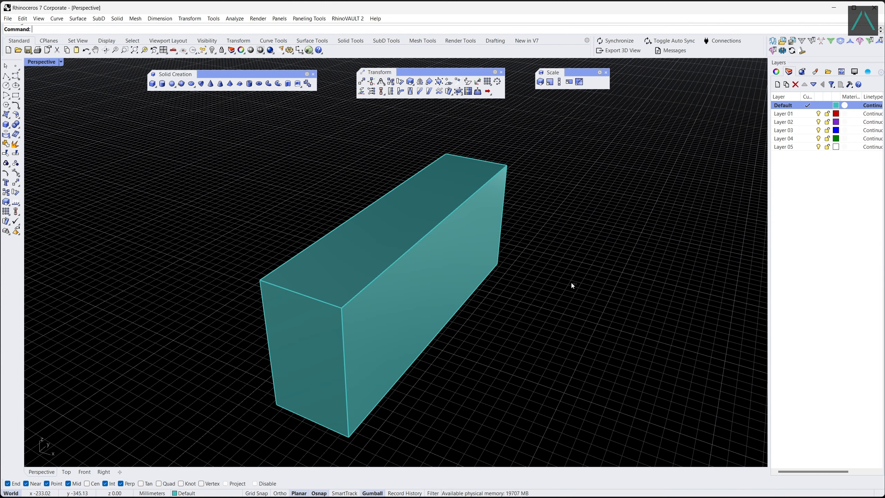
drag(571, 285, 485, 257)
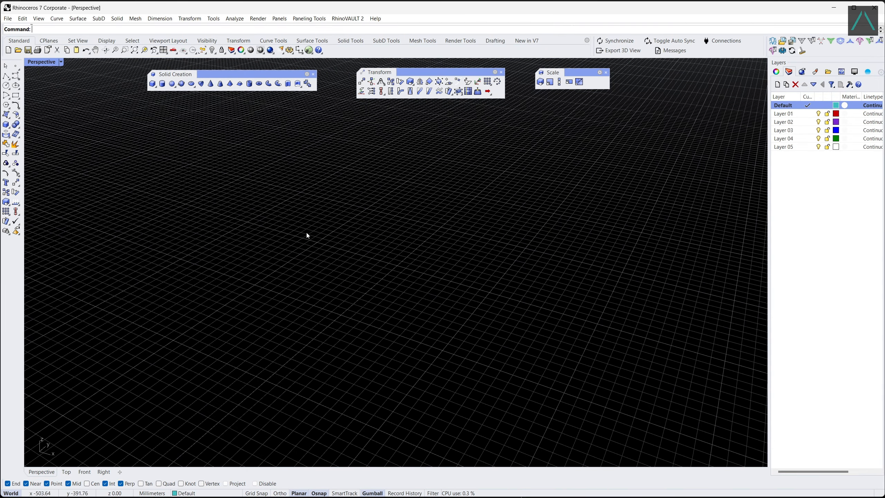
- Create a freehand sphere with a radius of about 92 mm, and delete it
click(173, 85)
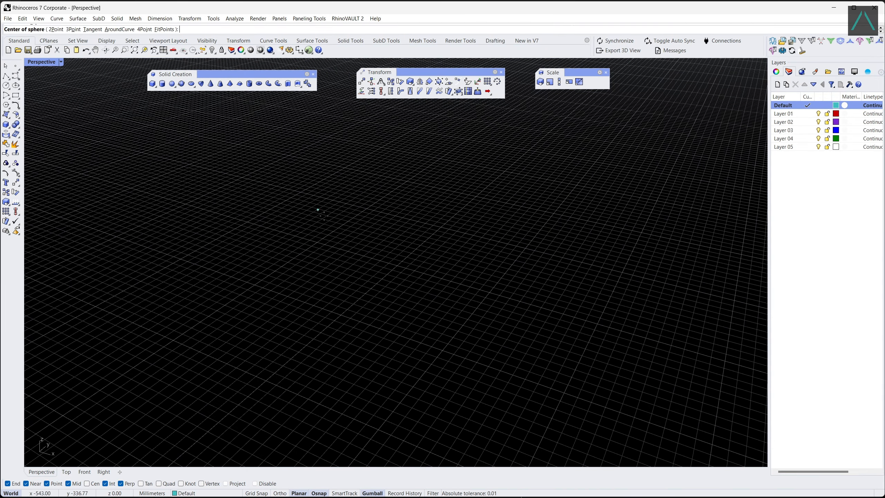
click(400, 248)
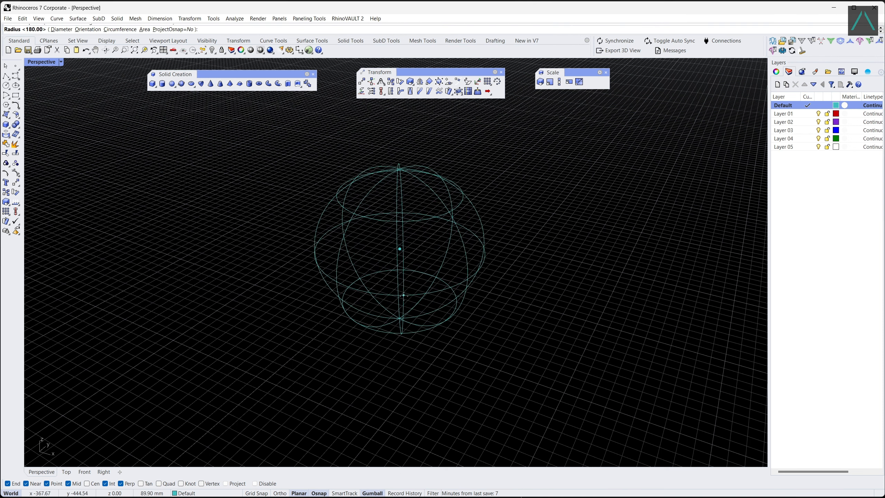
click(404, 295)
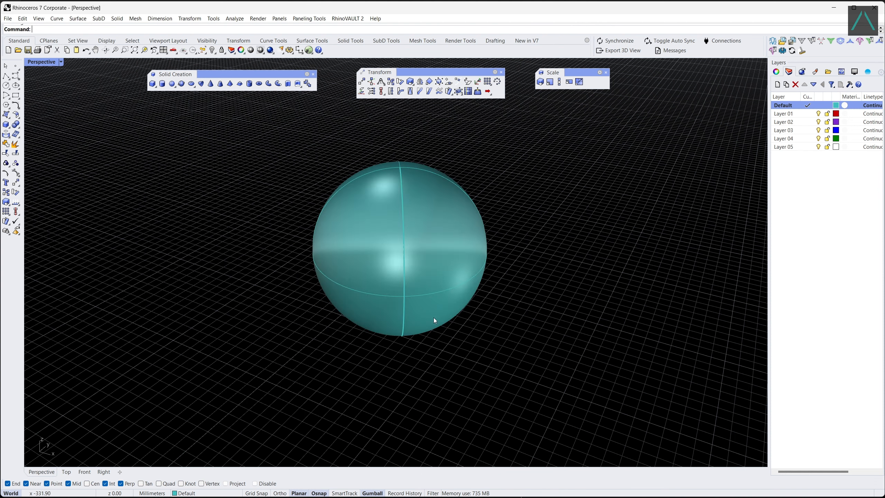
drag(529, 331, 440, 290)
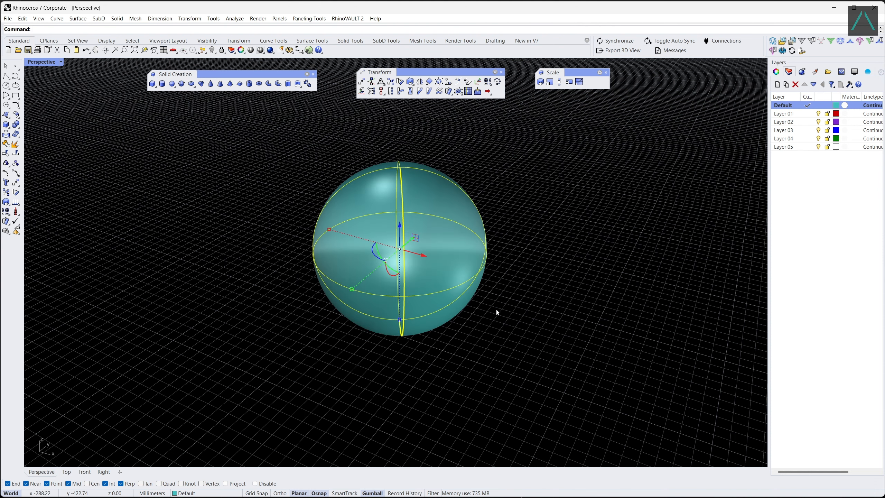
key(Delete)
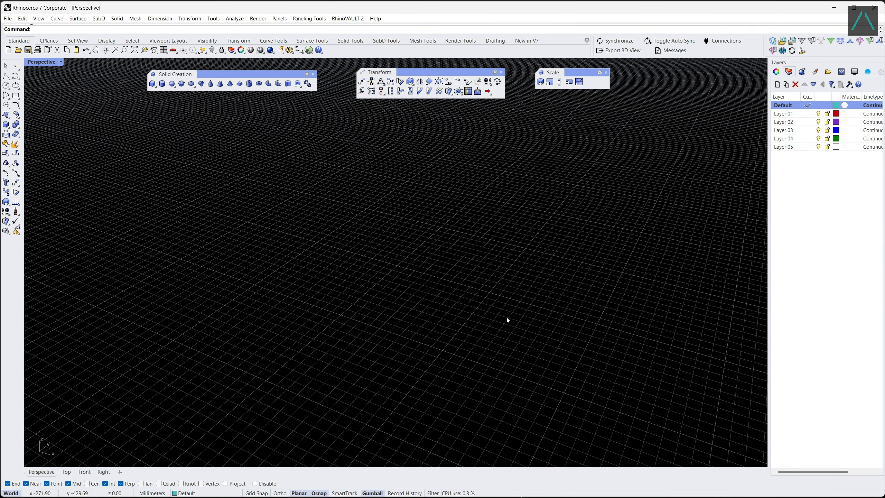
- Create a freehand cylinder with a radius of about 103 mm and a height of about 116 mm, and delete it
click(162, 83)
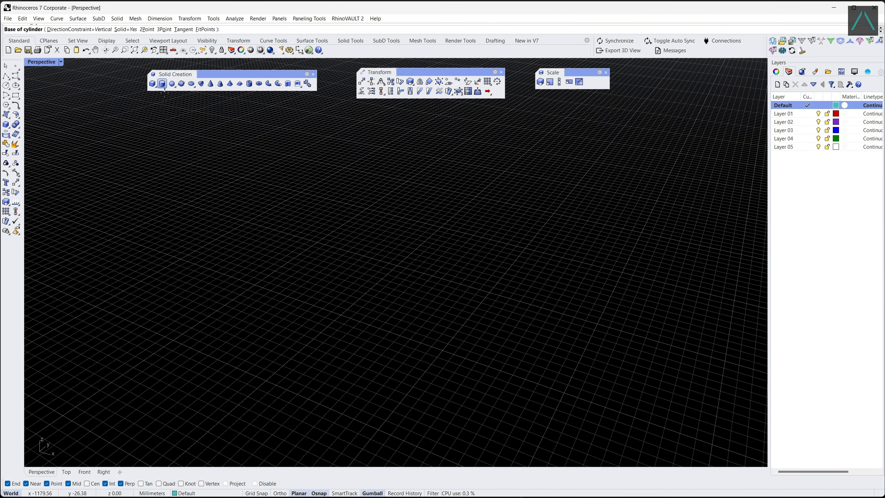
click(411, 327)
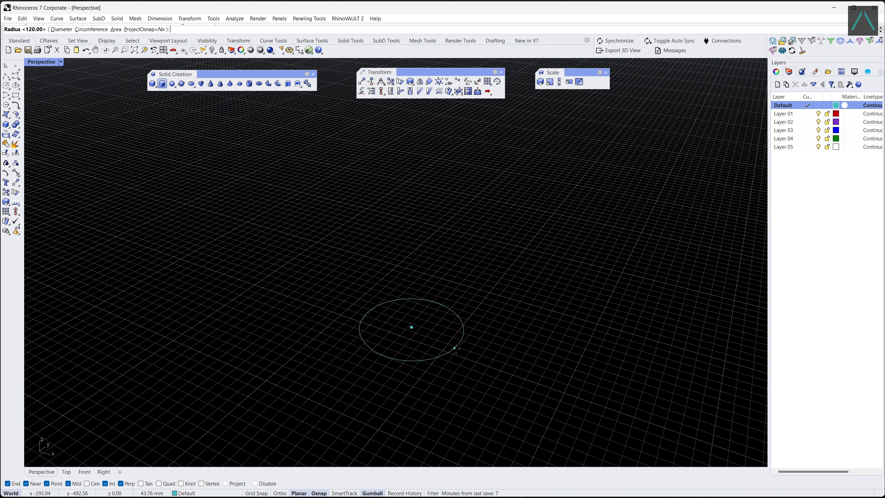
click(531, 344)
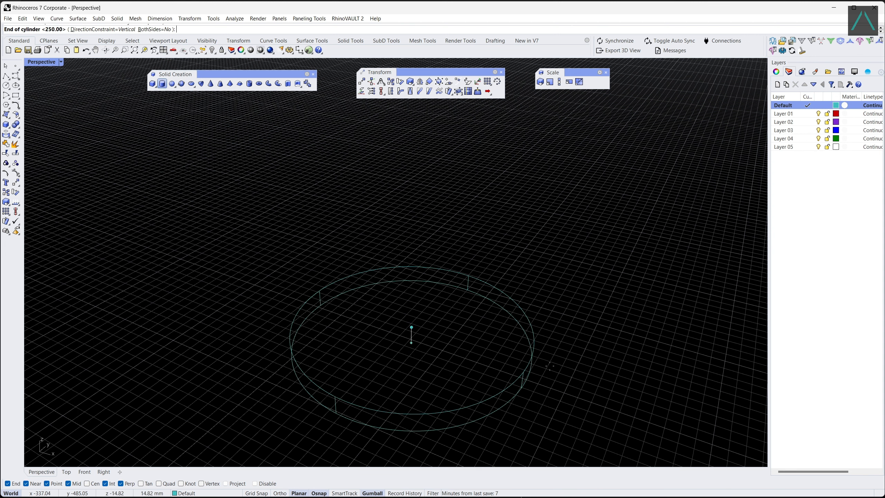
click(595, 232)
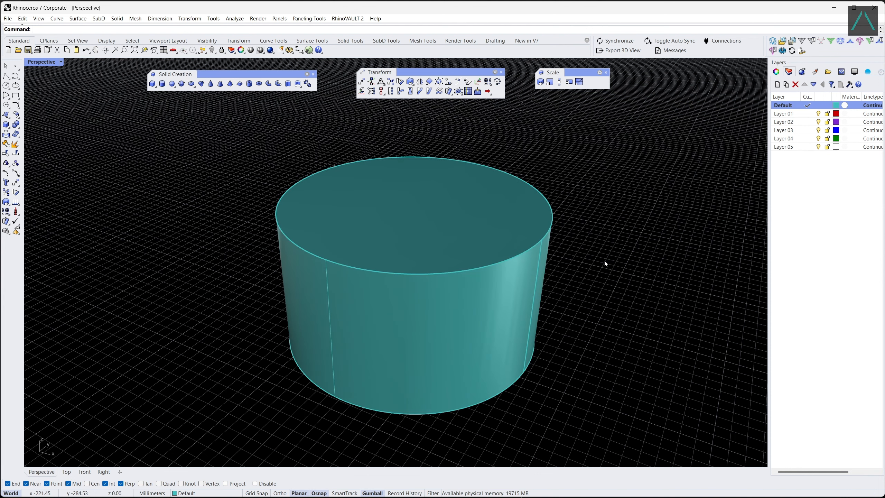
drag(652, 304, 539, 266)
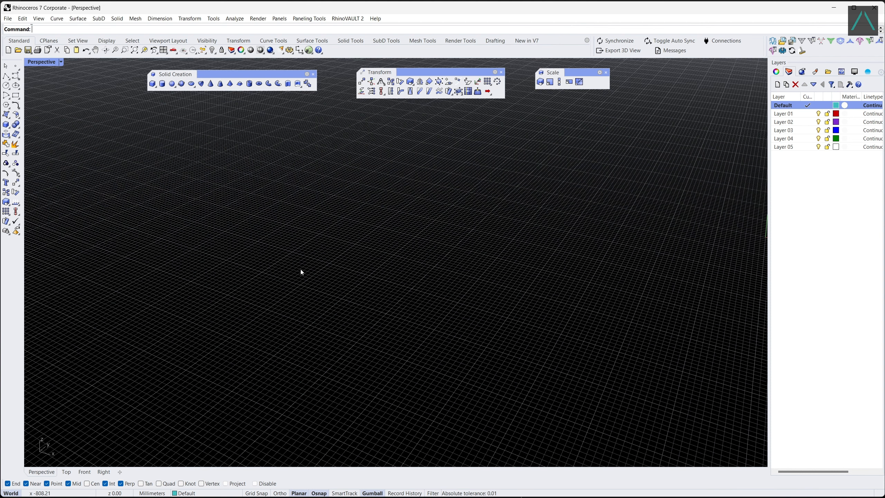
- Create a solid box with a length of 250 mm, a width of 150 mm and a height of 300 mm
click(153, 83)
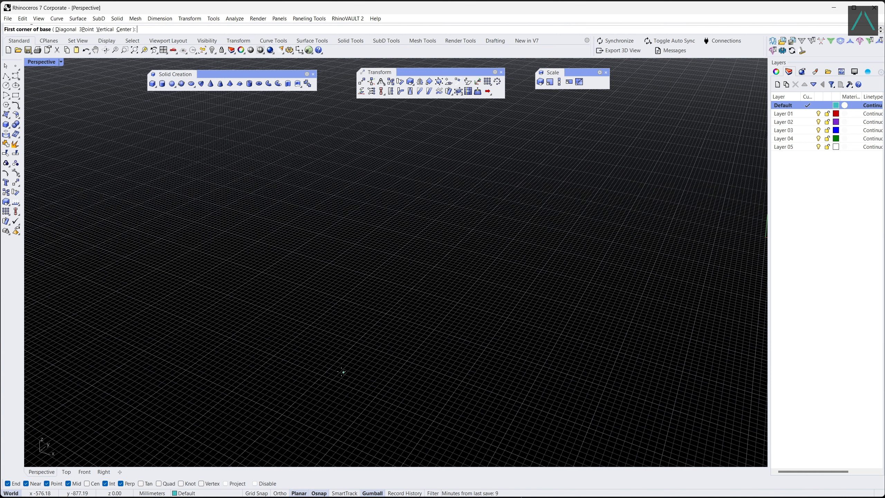
click(327, 355)
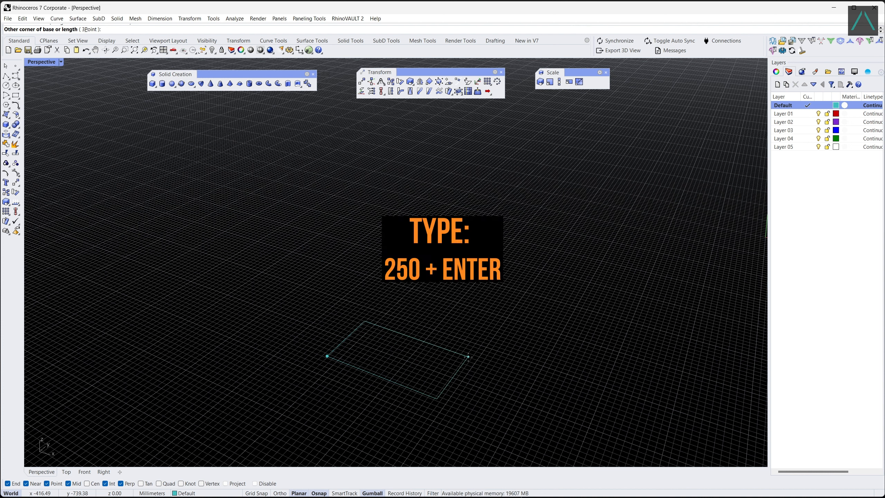
text(250)
key(Return)
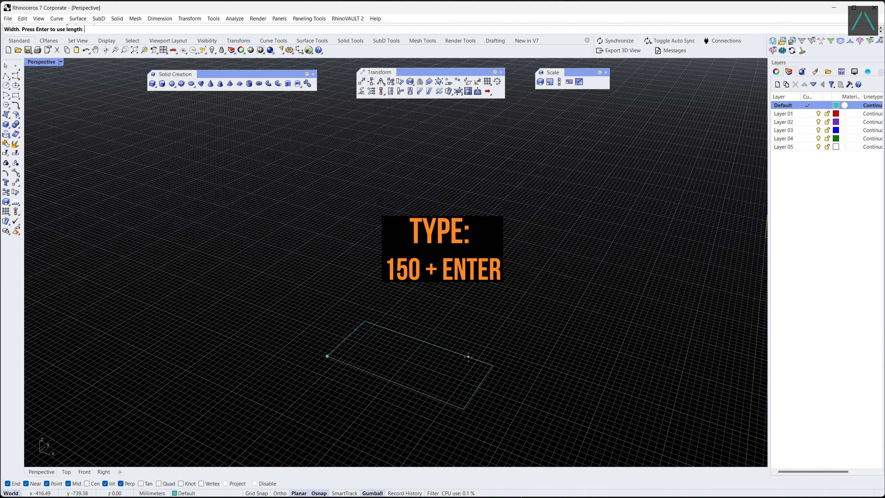
text(150)
key(Return)
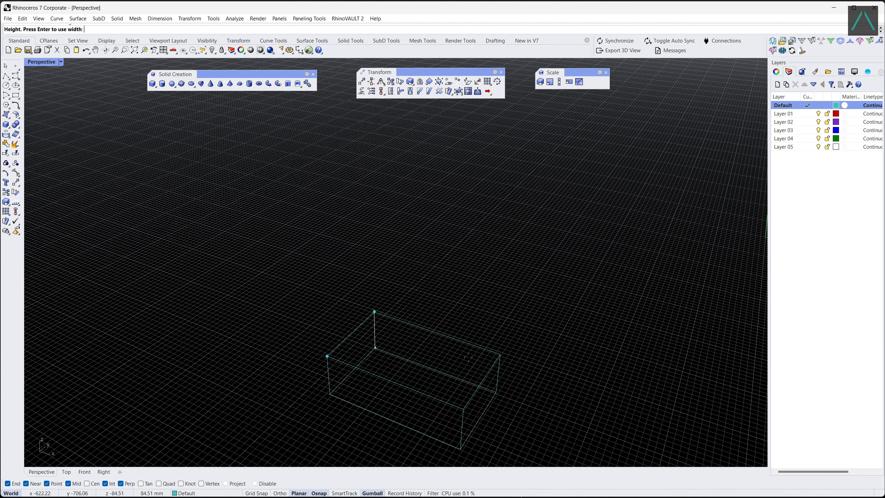
text(300)
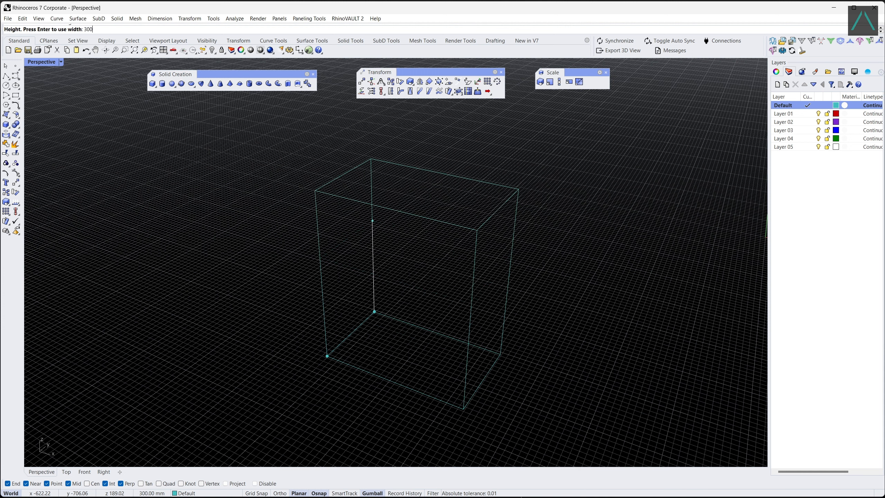
key(Return)
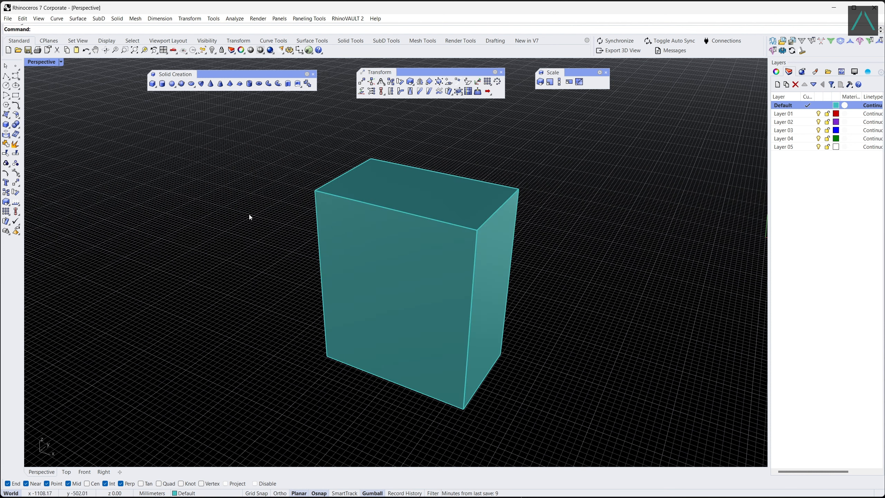
- Create a solid sphere with a radius of 150 mm behind the box, to its right
click(171, 84)
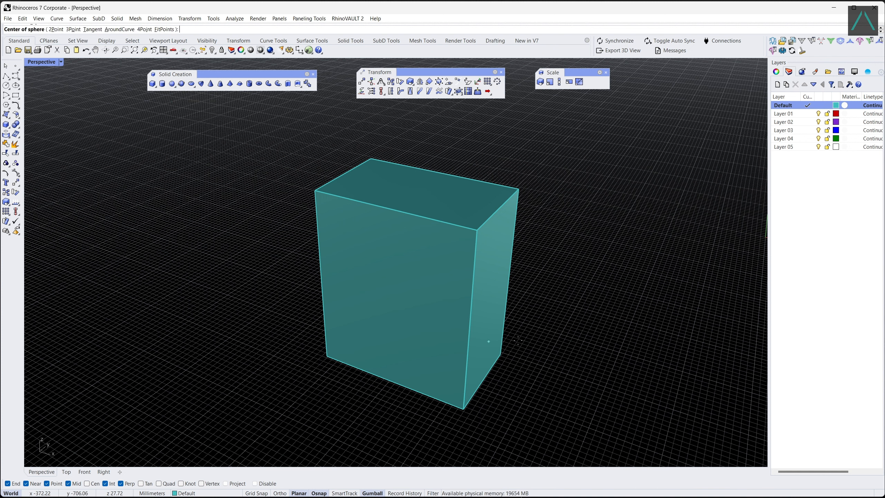
click(646, 243)
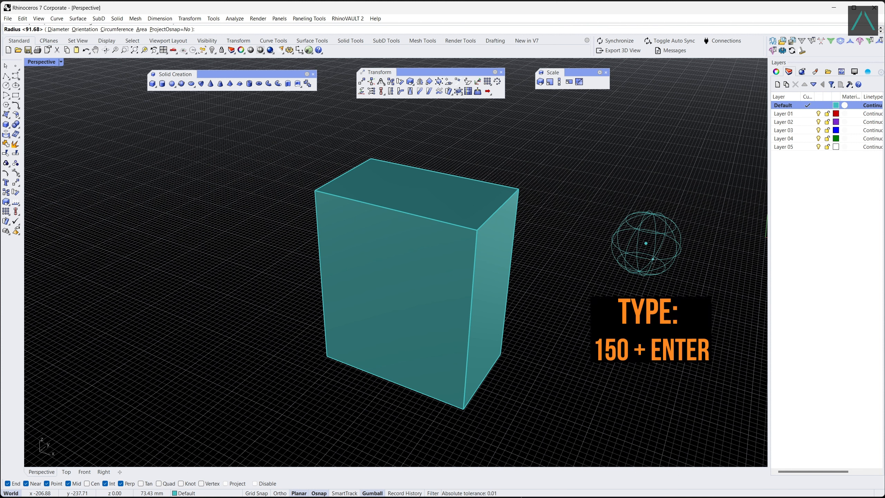
text(150)
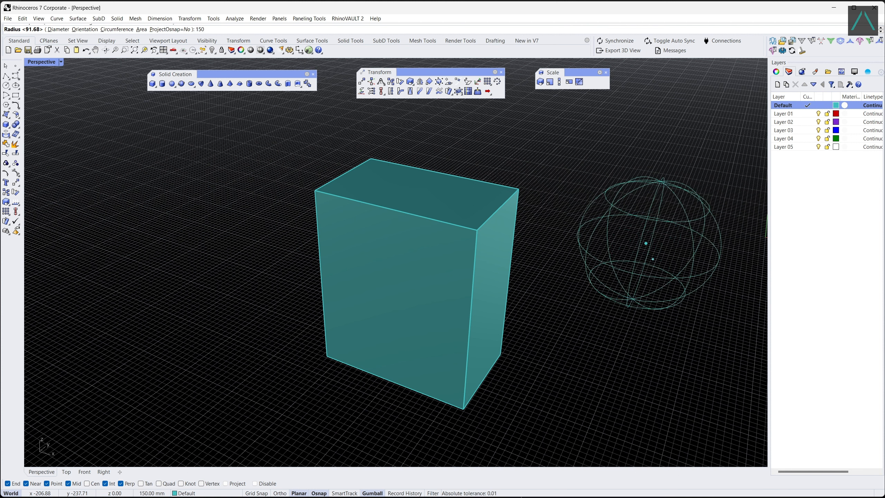
key(Return)
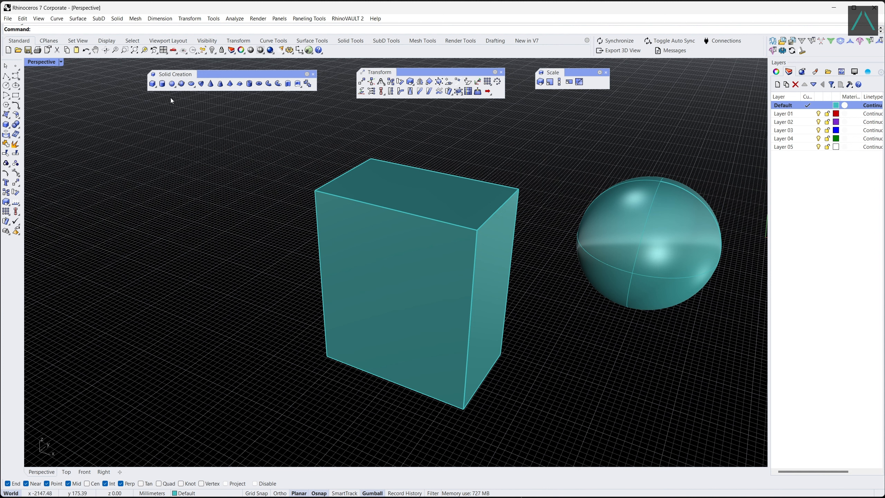
- Create a solid vertical cylinder with a radius of 120 mm and a height of 250 mm to the left of the box
click(162, 85)
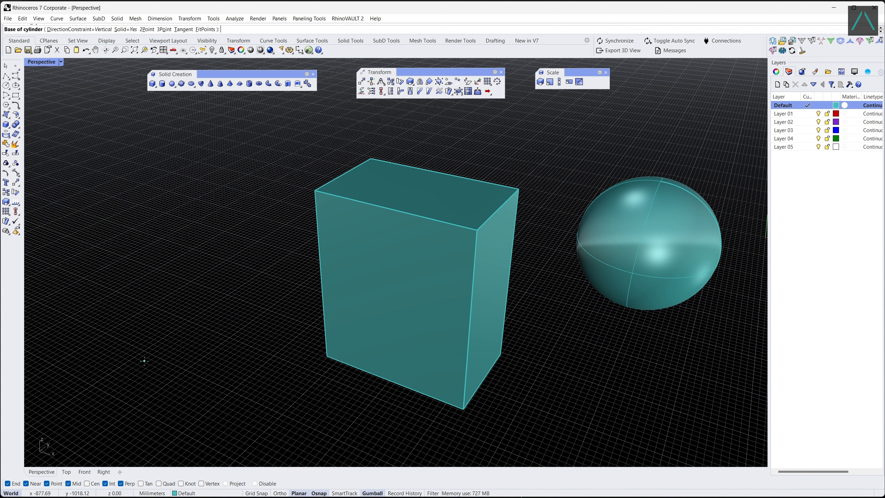
click(163, 363)
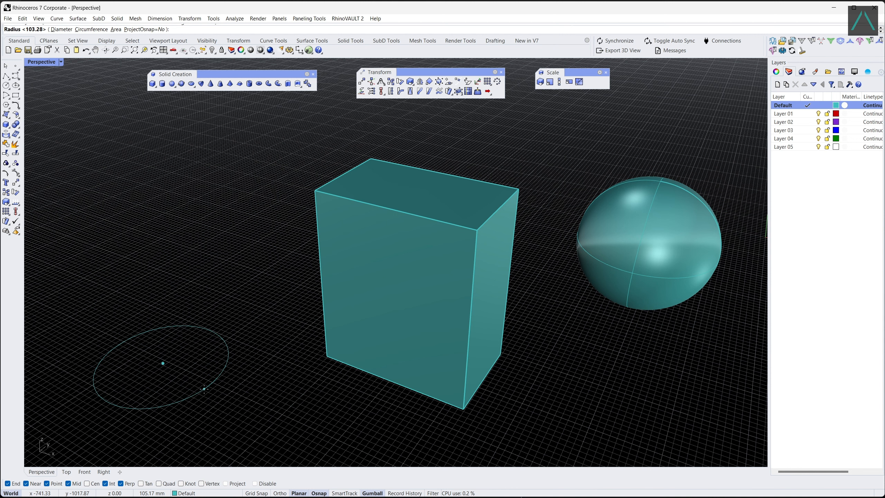
text(120)
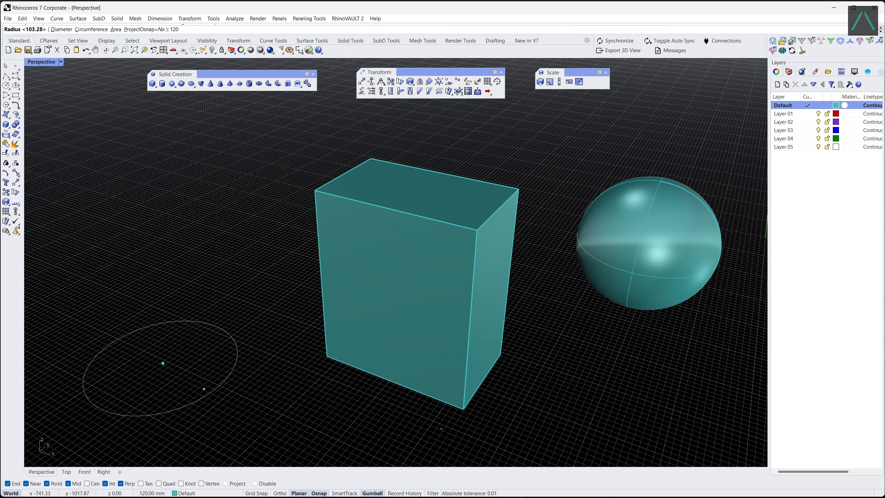
key(Return)
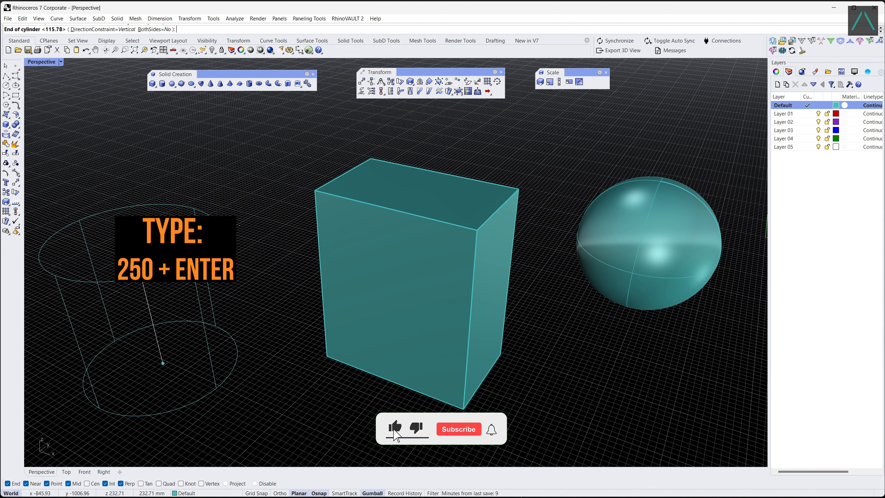
text(25)
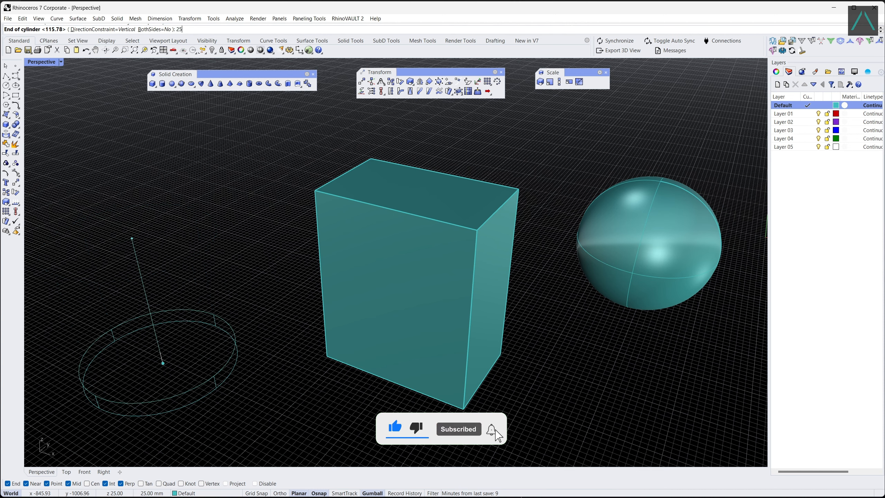
key(Return)
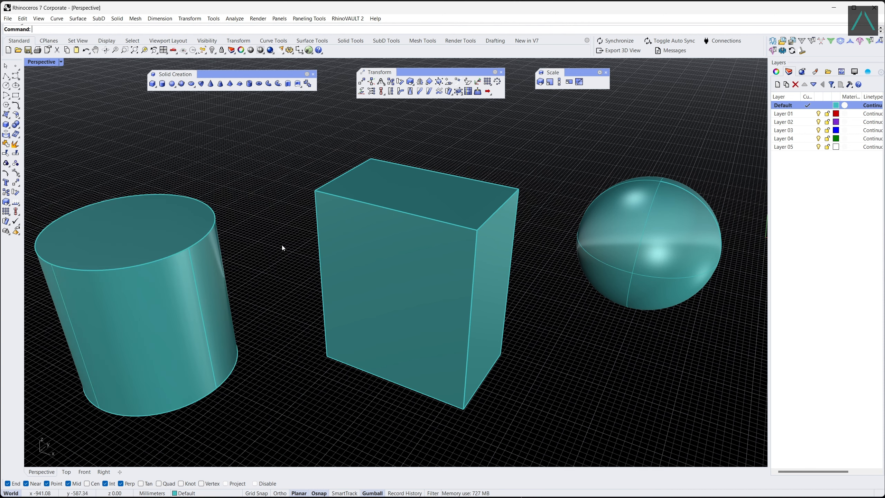
scroll(282, 246, down, 3)
shift+right_drag(256, 271, 273, 264)
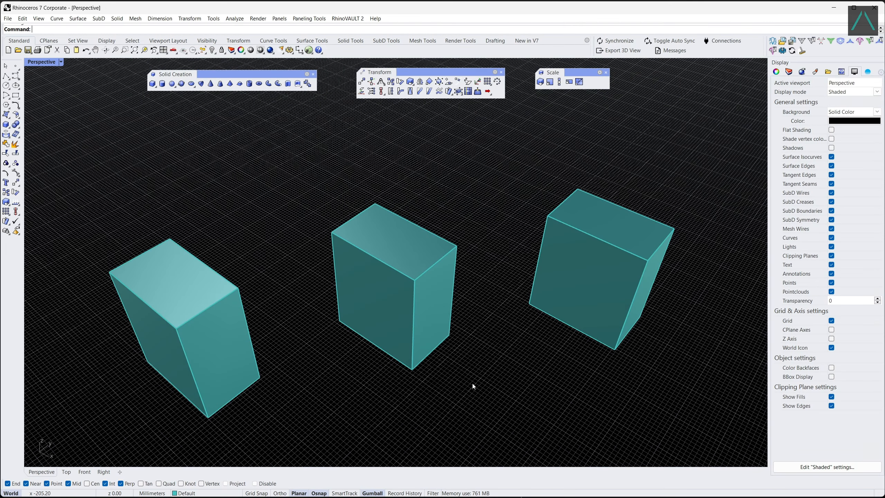
- Move the middle box about 210 mm backward along the ground plane, using a base point in front of it
click(362, 81)
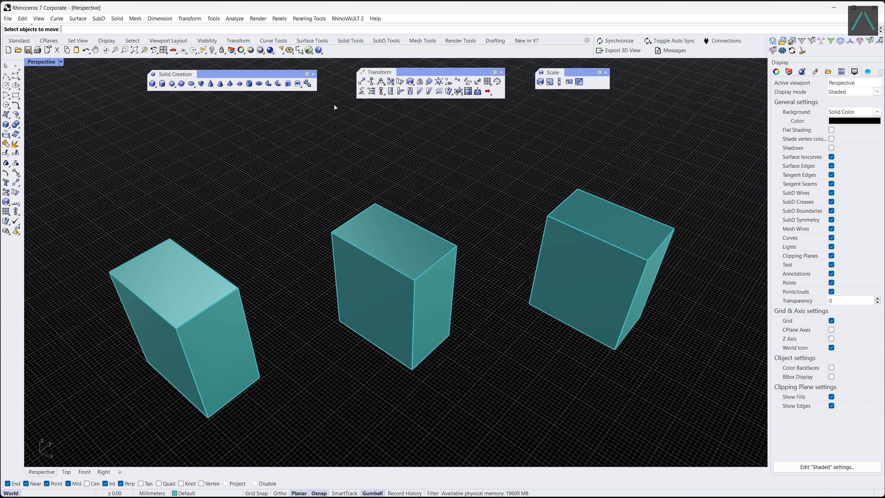
click(415, 345)
key(Return)
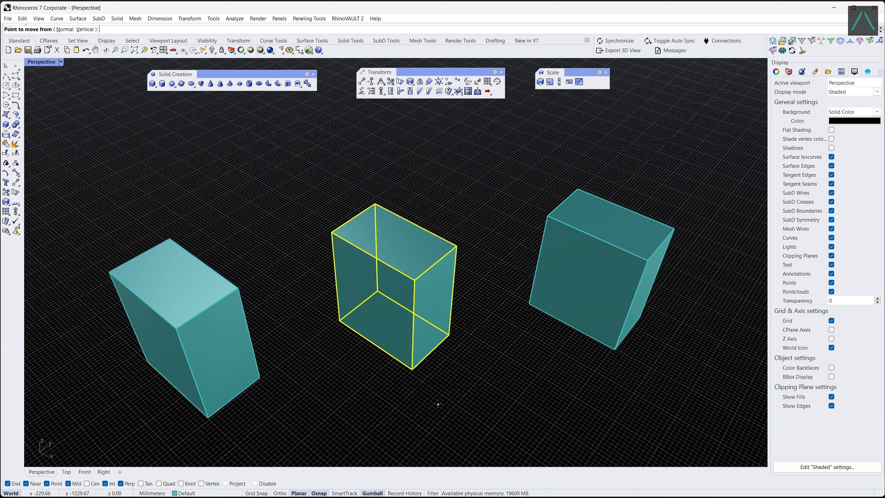
click(431, 432)
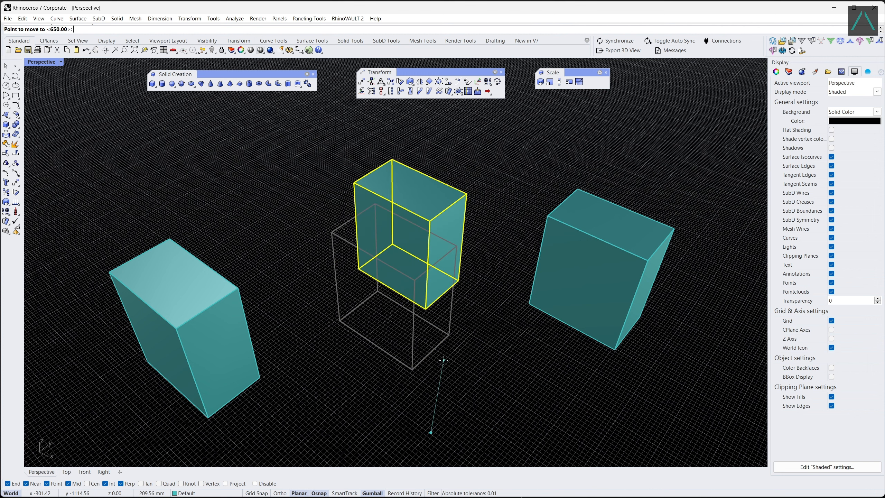
click(440, 373)
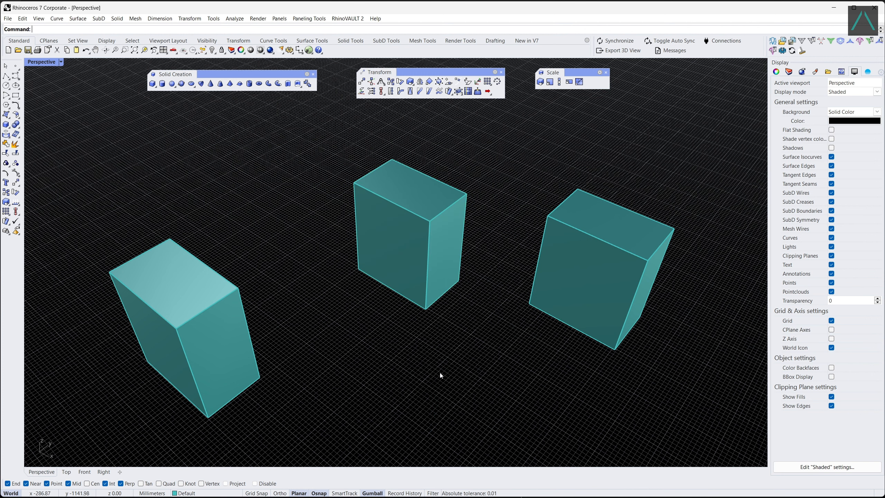
- Move the left box 650 mm backward along the ground plane, using its right bottom corner as the base point
click(361, 82)
click(212, 303)
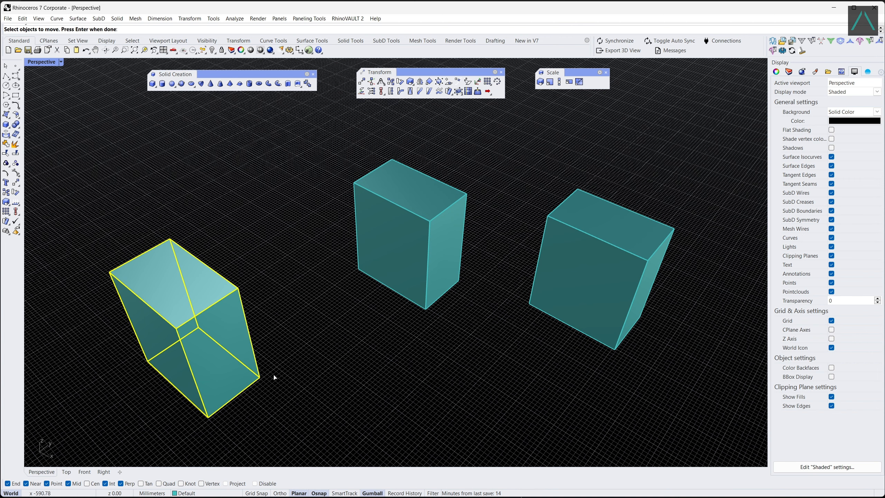
key(Return)
click(260, 376)
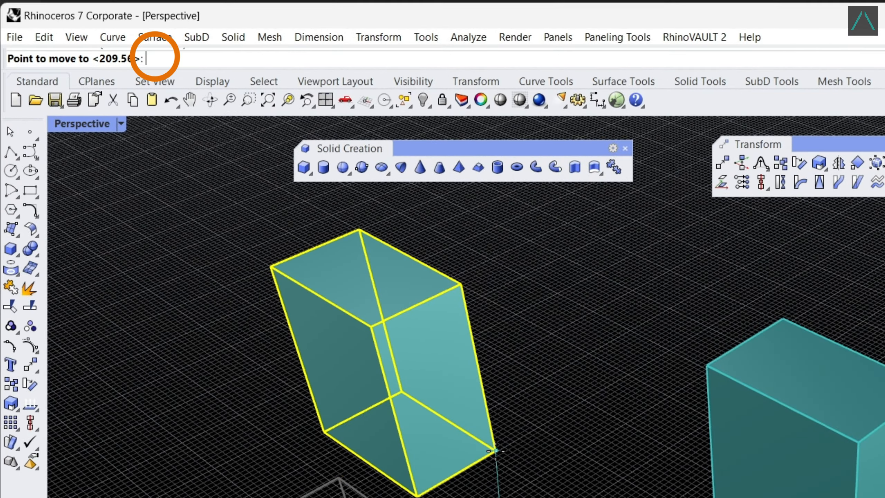
text(650)
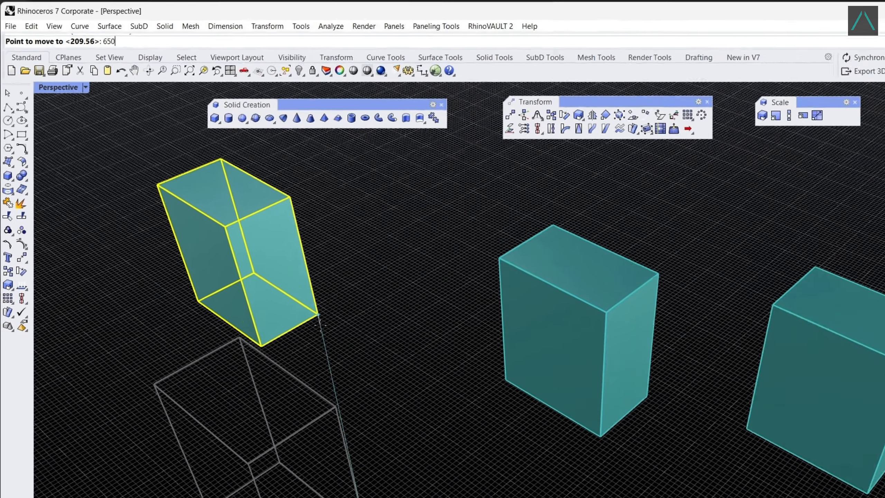
click(352, 308)
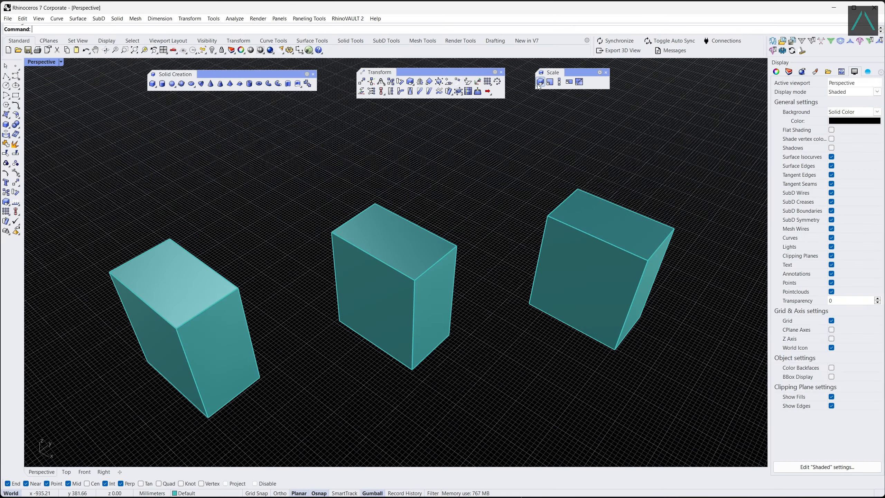
- Scale the right box uniformly to about 0.31 of its size around its rear right bottom corner, using two freehand reference points
click(540, 82)
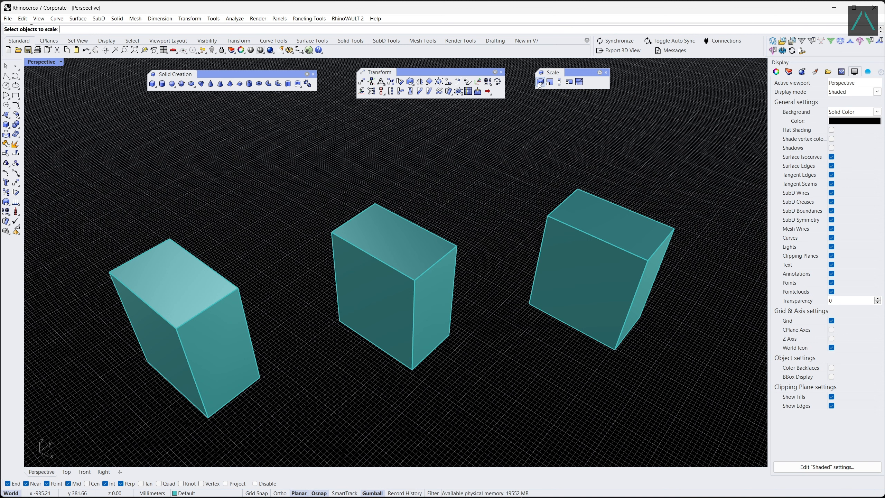
click(632, 336)
key(Return)
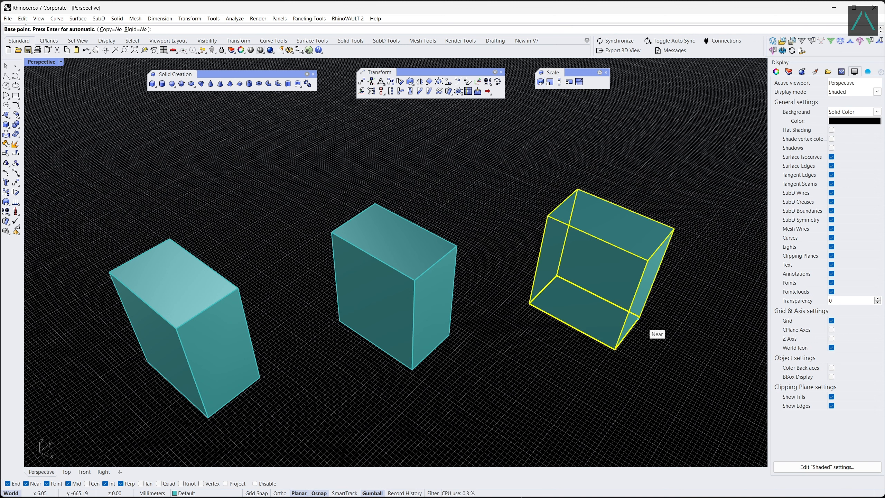
click(639, 317)
click(468, 432)
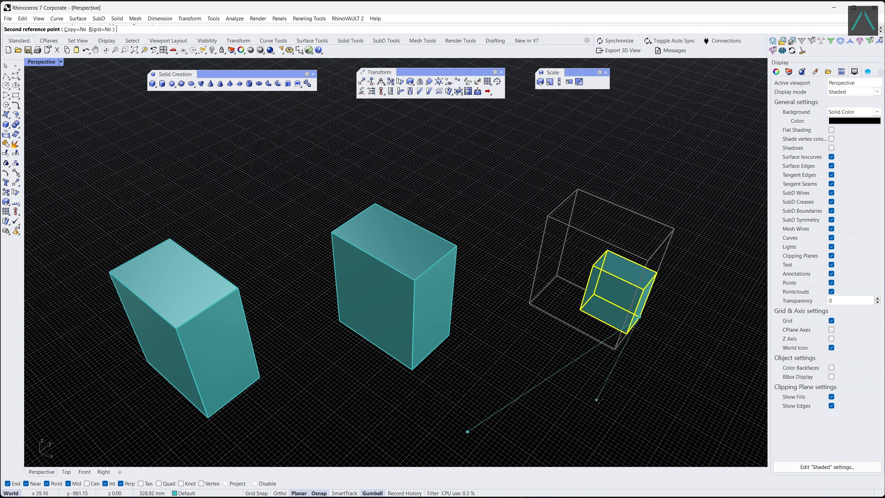
click(643, 375)
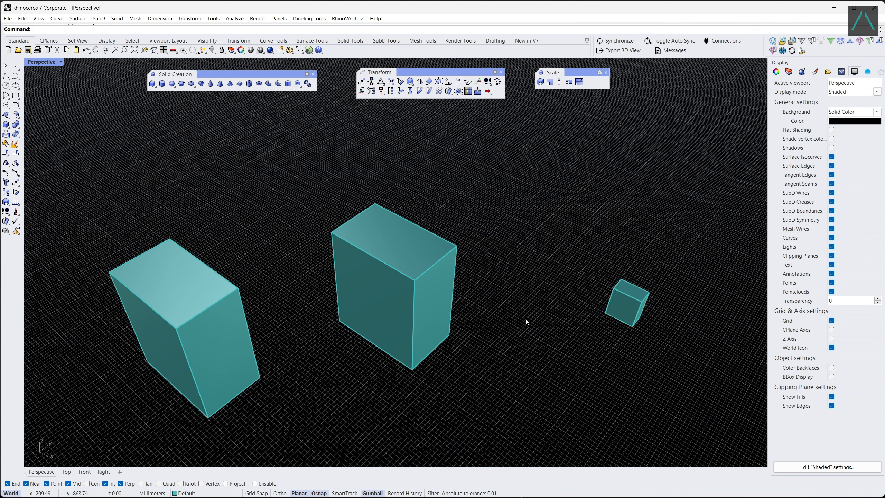
- Scale the middle box uniformly by a factor of 0.6 around its right bottom corner
click(453, 250)
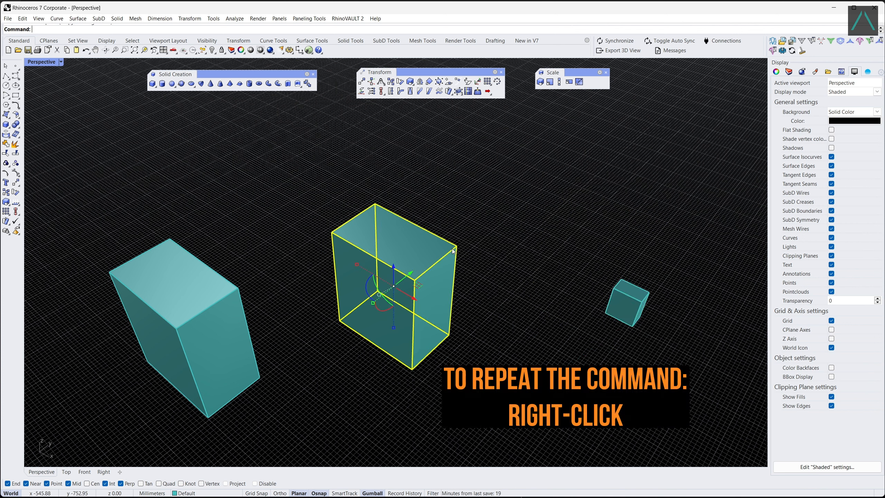
right_click(459, 353)
click(449, 335)
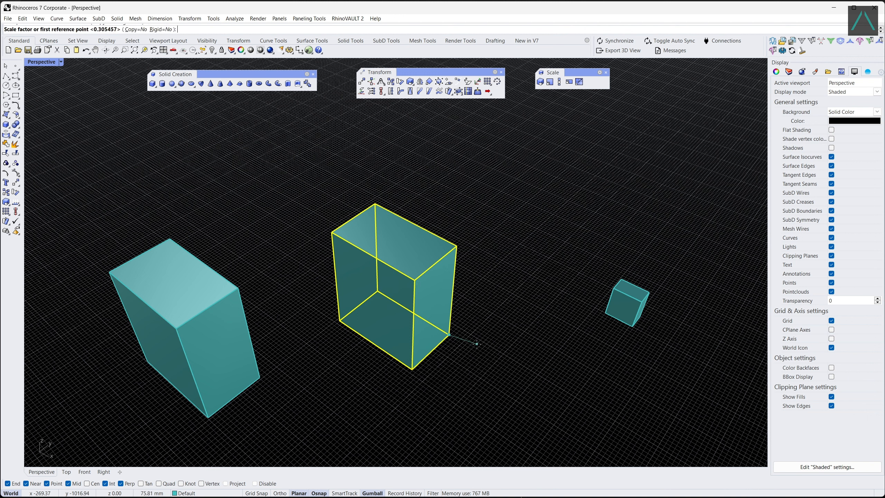
text(0.6)
key(Return)
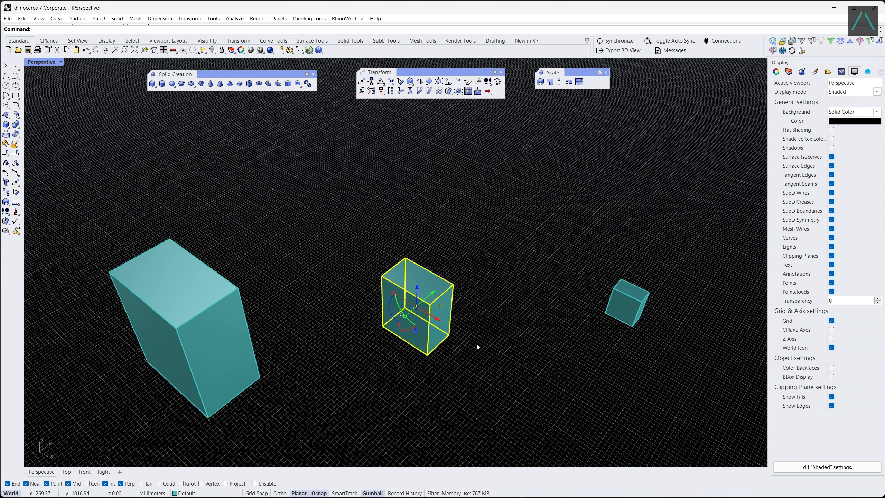
key(Escape)
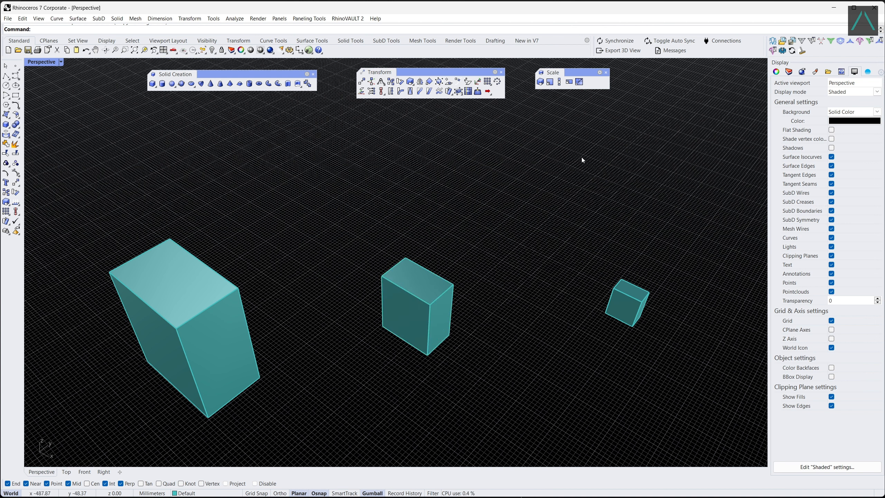
- Shorten the left box vertically with a one-directional scale, using its right vertical edge as the first reference
click(559, 82)
click(251, 348)
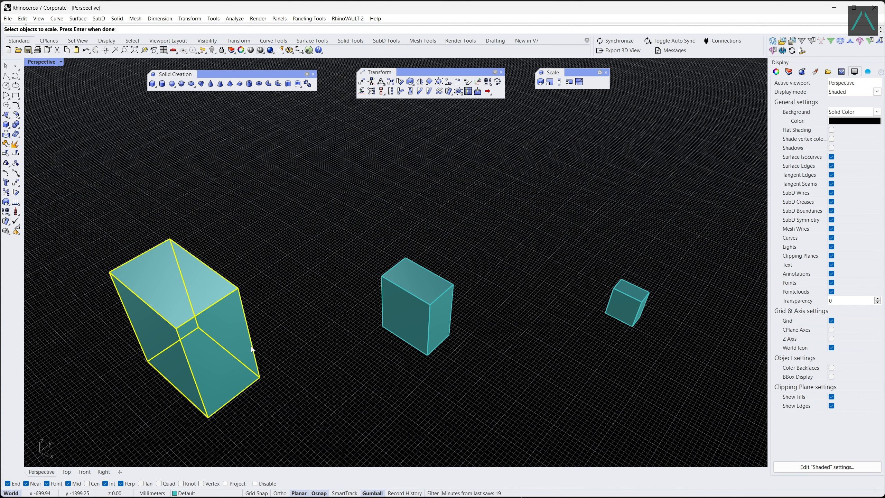
key(Return)
click(261, 376)
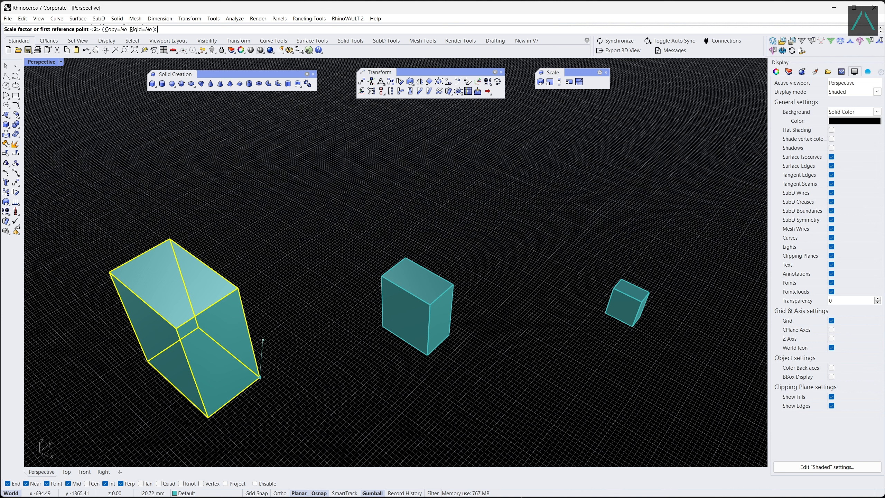
click(239, 290)
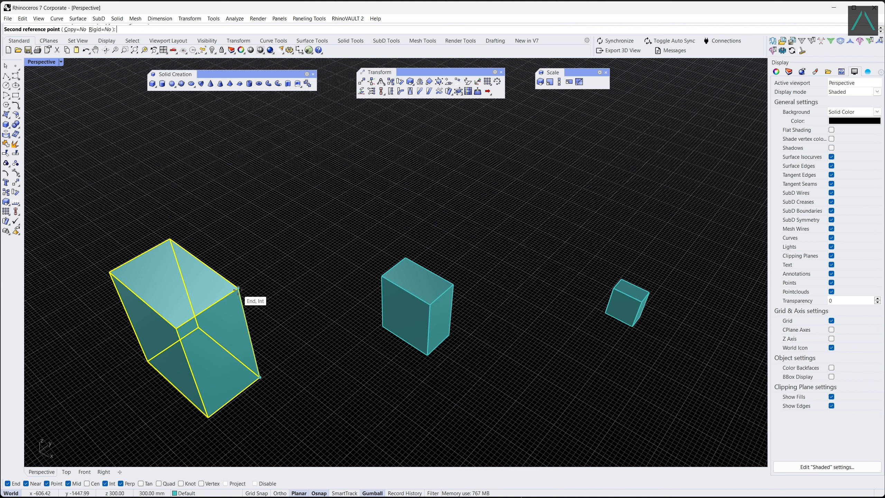
click(271, 339)
- Widen the left box by a factor of about 1.84 with a one-directional scale along its right bottom edge, starting from the front corner
click(237, 396)
key(Return)
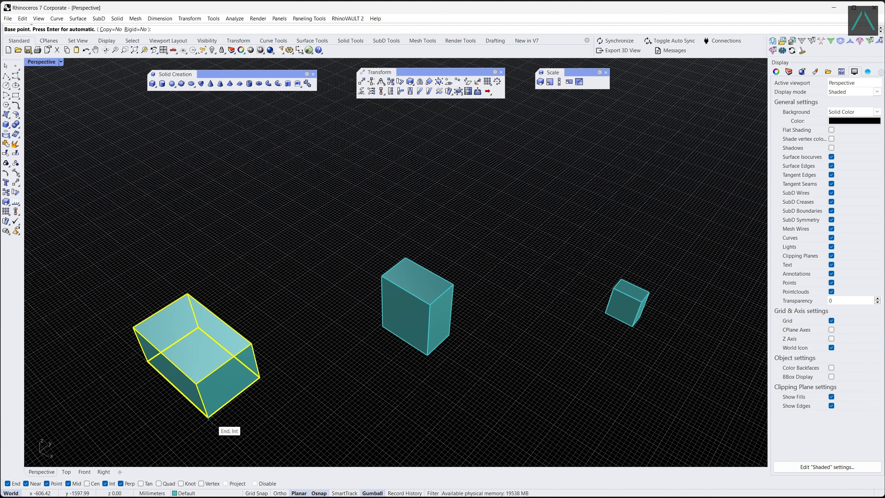
click(209, 417)
click(259, 377)
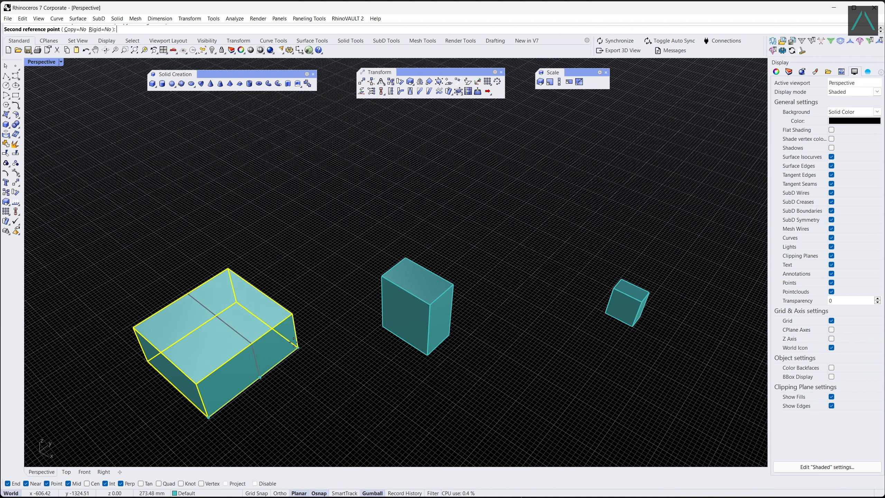
click(295, 343)
click(380, 380)
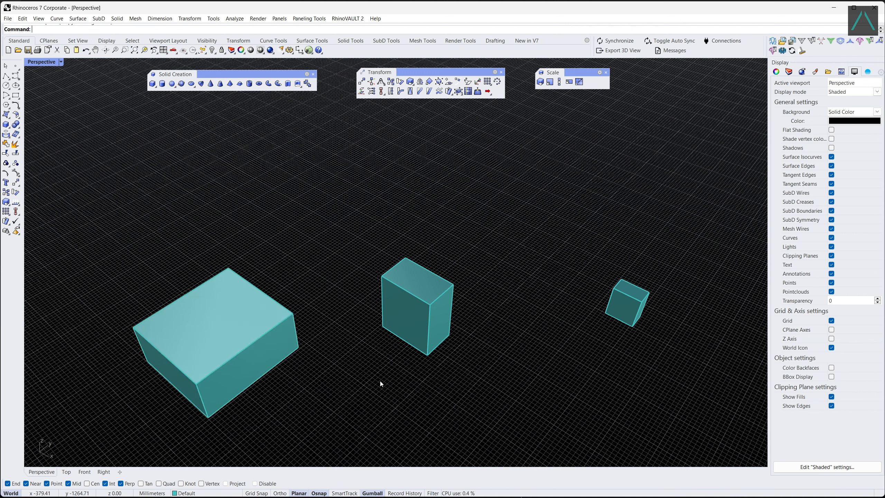
- Stretch the middle box to a length of 250 mm along its right bottom edge with a one-directional scale from the front corner
click(451, 321)
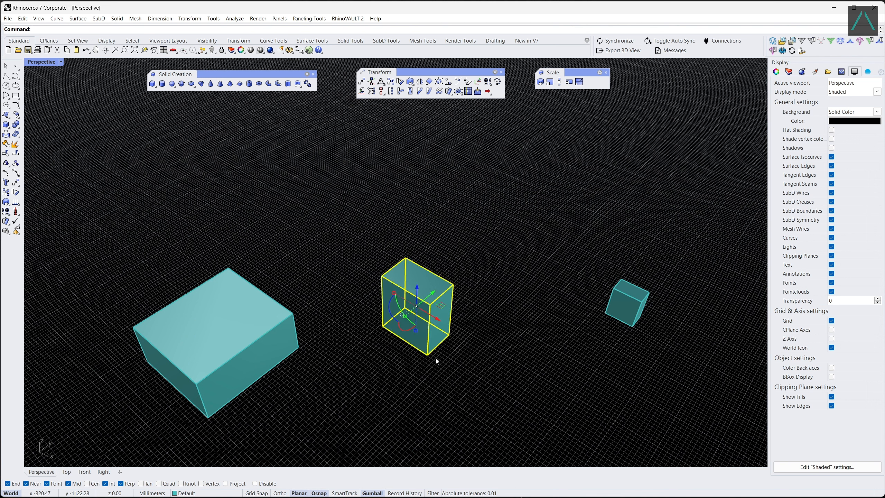
click(559, 82)
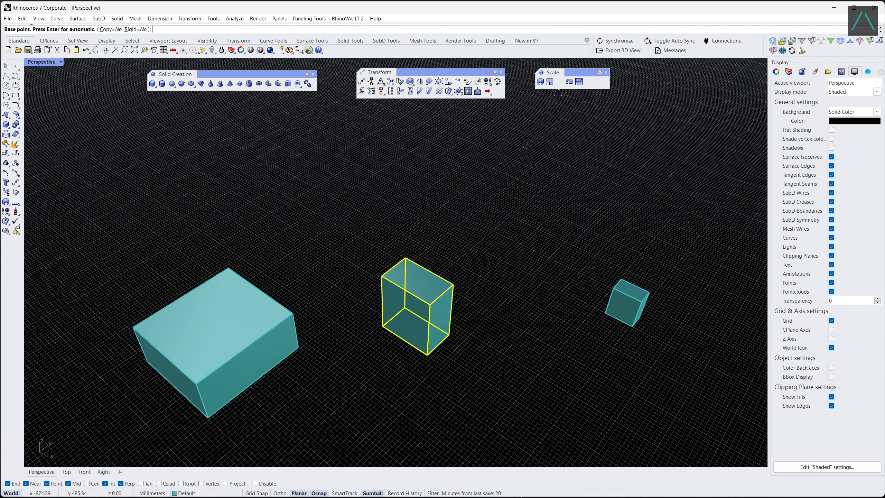
click(429, 356)
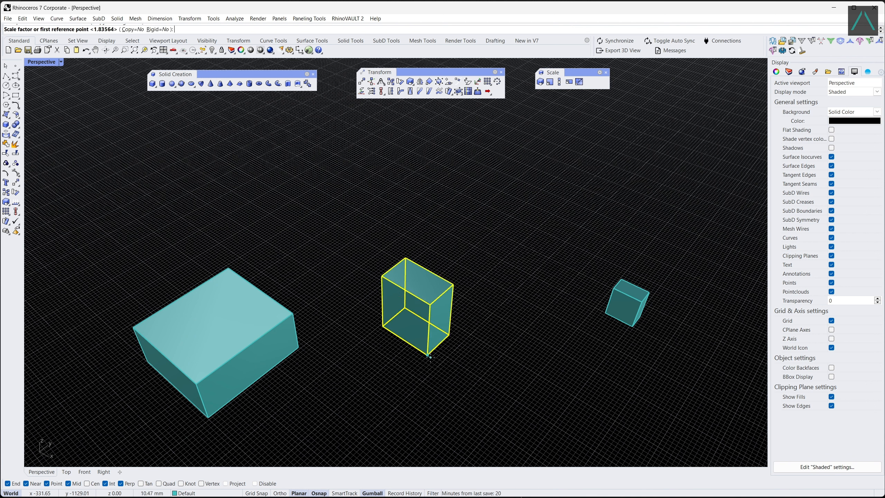
click(448, 336)
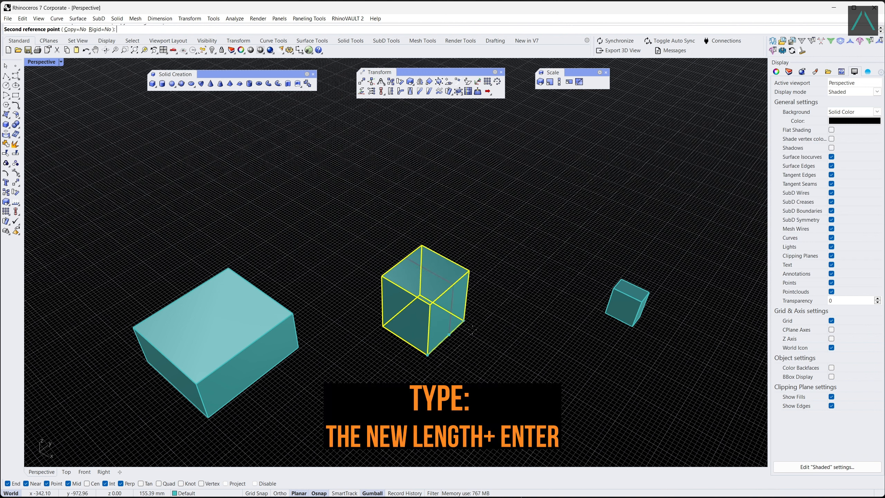
text(250)
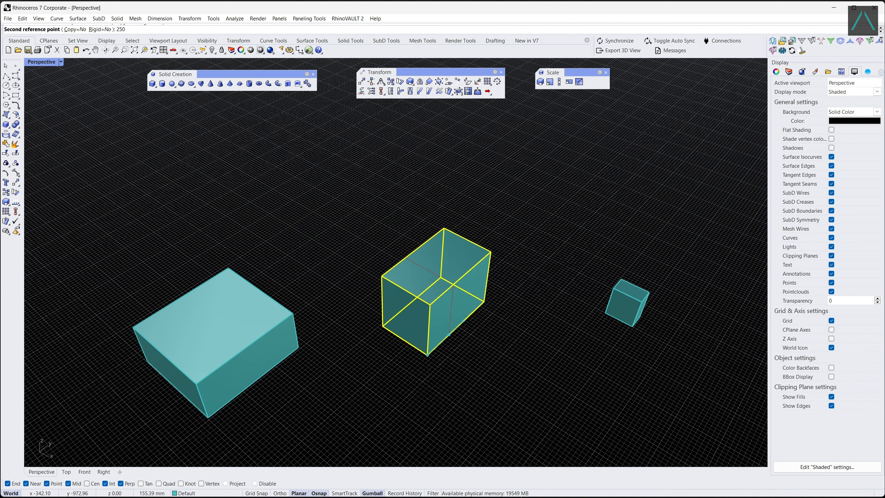
key(Return)
click(472, 347)
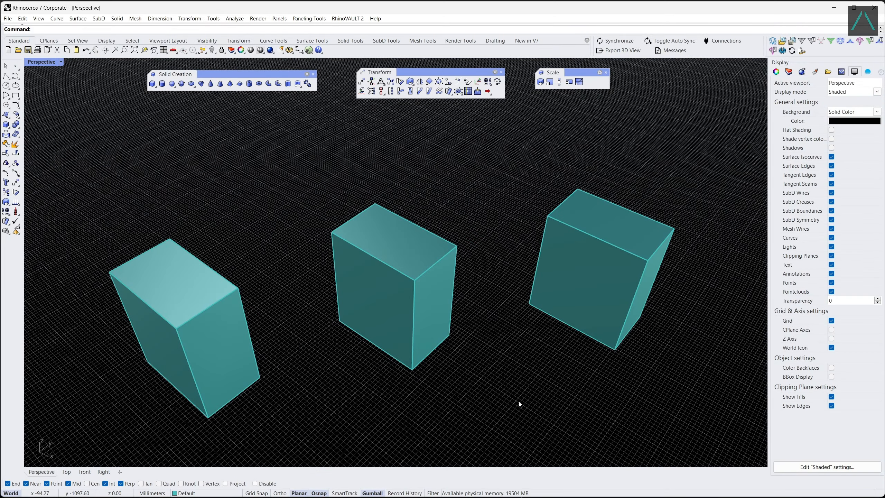
- Rotate the middle box about 37 degrees clockwise on the ground plane around its front bottom corner, using freehand reference points
click(401, 83)
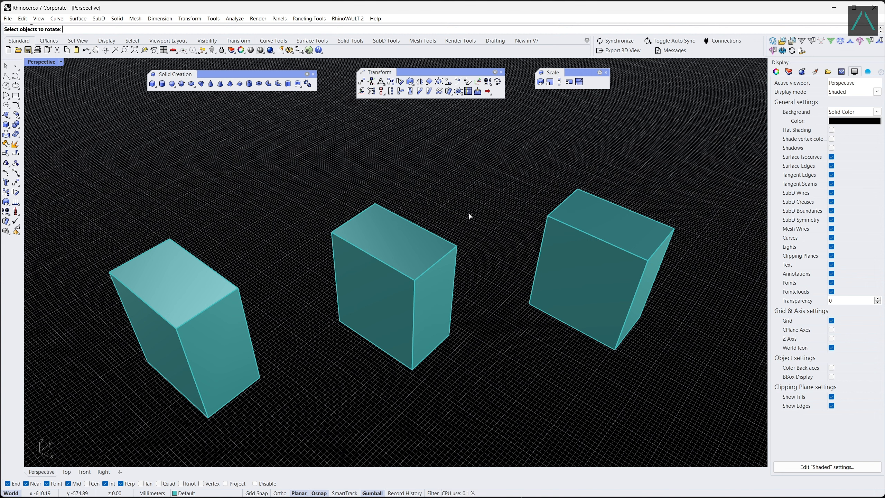
click(399, 270)
click(412, 376)
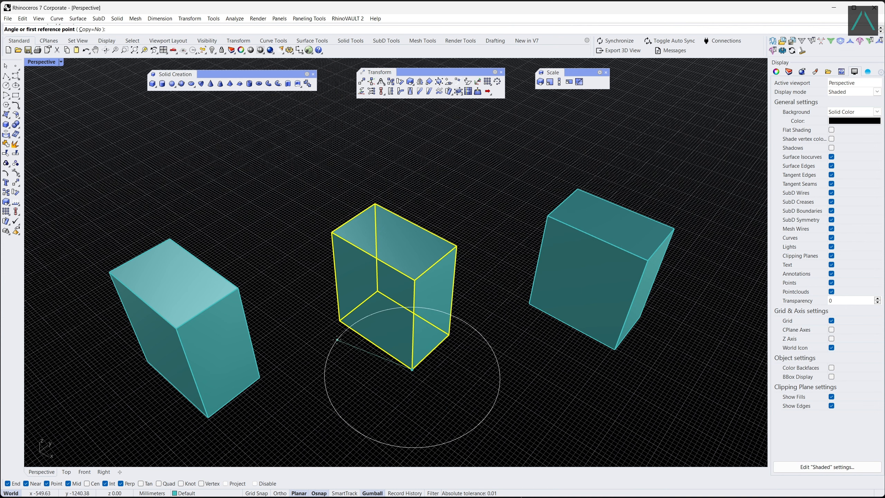
click(334, 321)
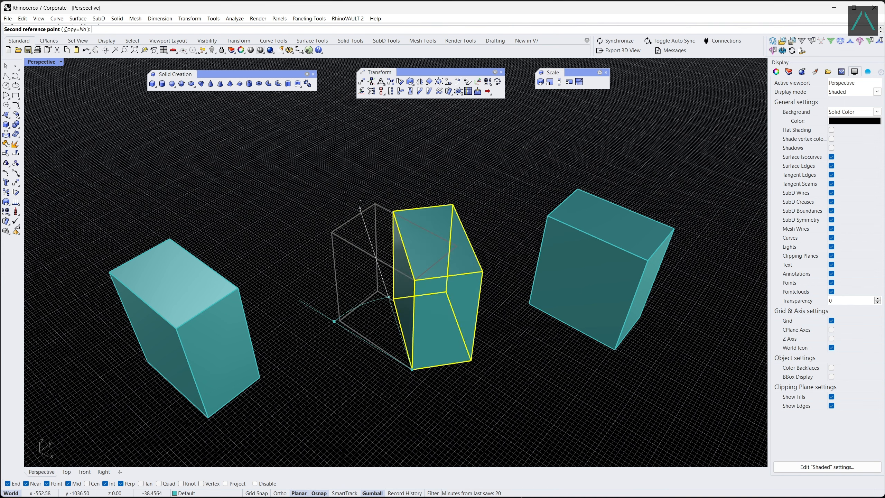
click(343, 188)
- Rotate the left box by -45 degrees around its right bottom corner, with the front bottom corner as the first reference point
click(242, 294)
key(Return)
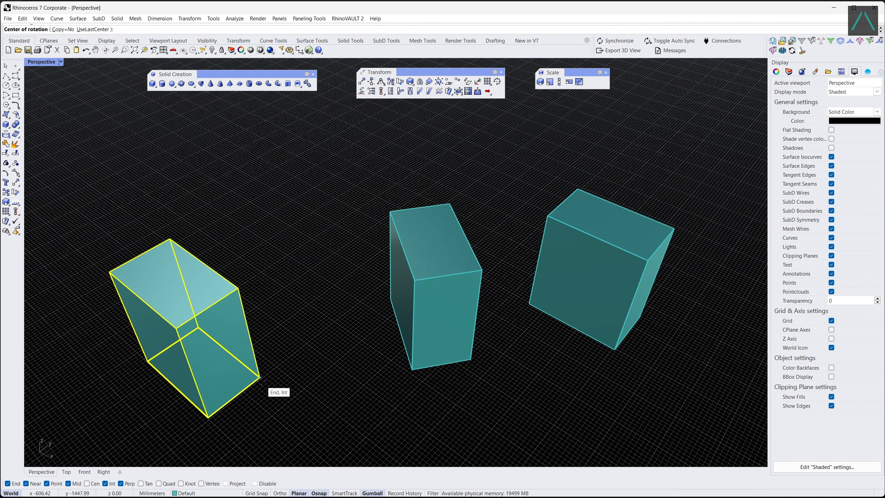
click(260, 377)
click(211, 423)
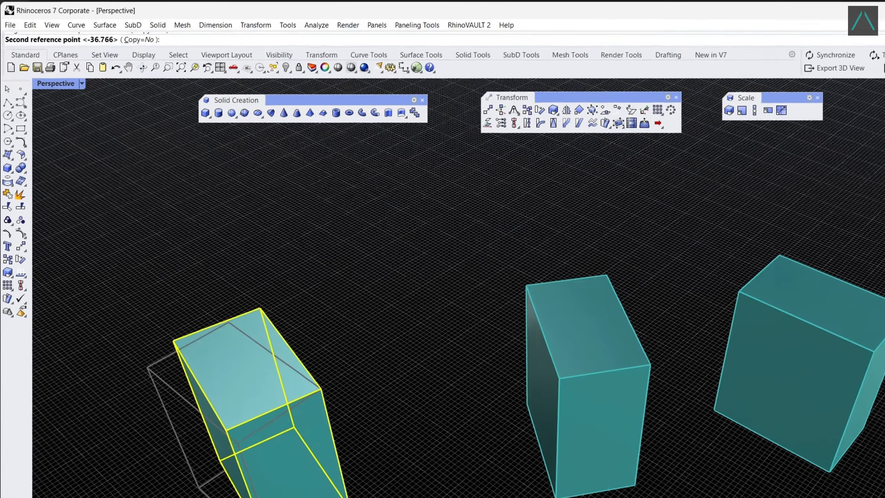
text(-45)
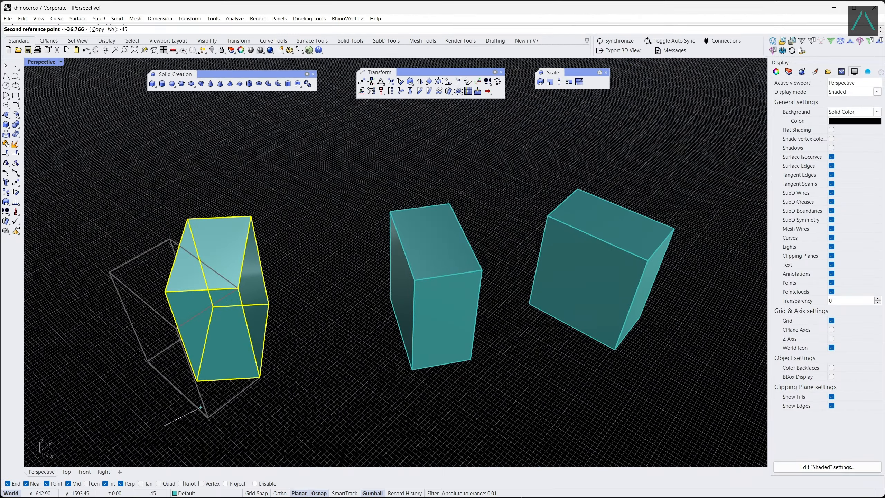
key(Return)
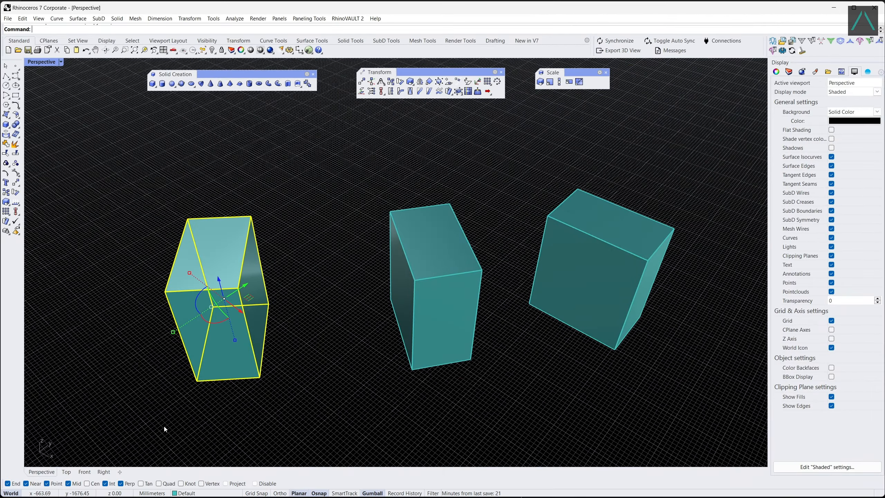
key(Escape)
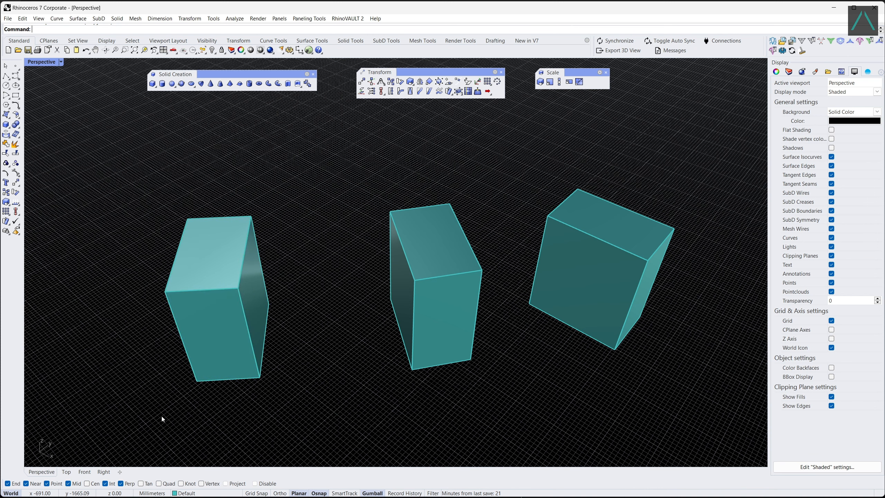